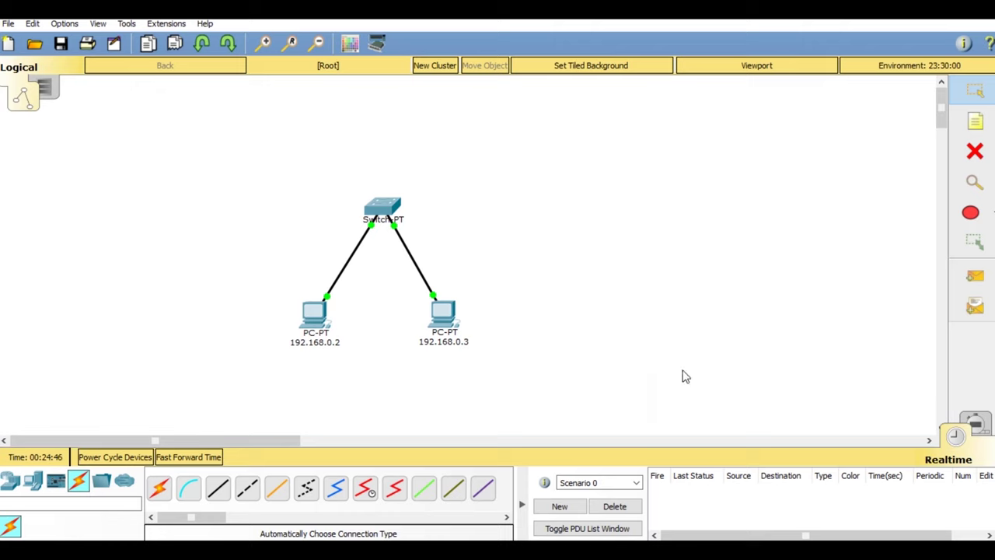
Send simple PDU pings from 192.168.0.2 to 192.168.0.3 and back again.
{"action": "left_click", "coordinate": [970, 288]}
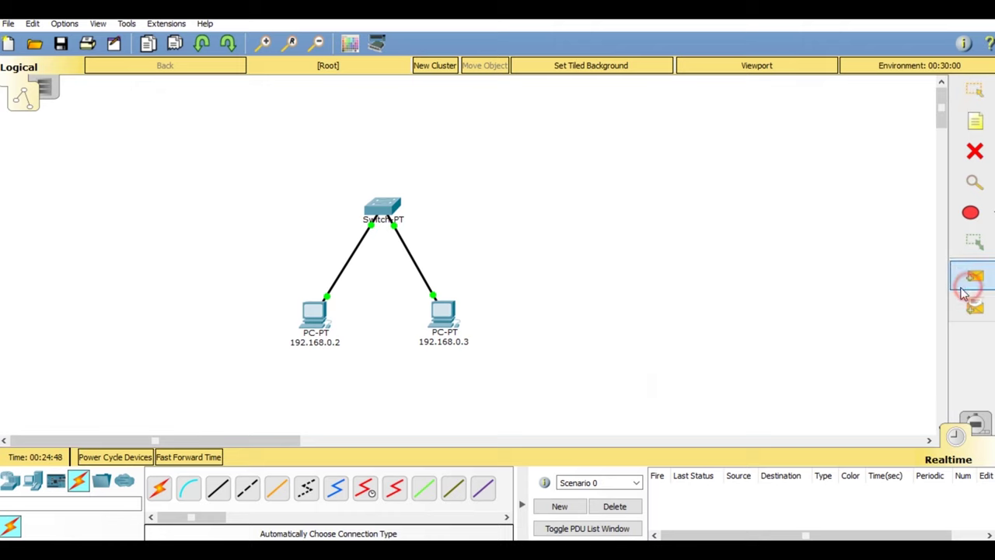
{"action": "left_click", "coordinate": [321, 322]}
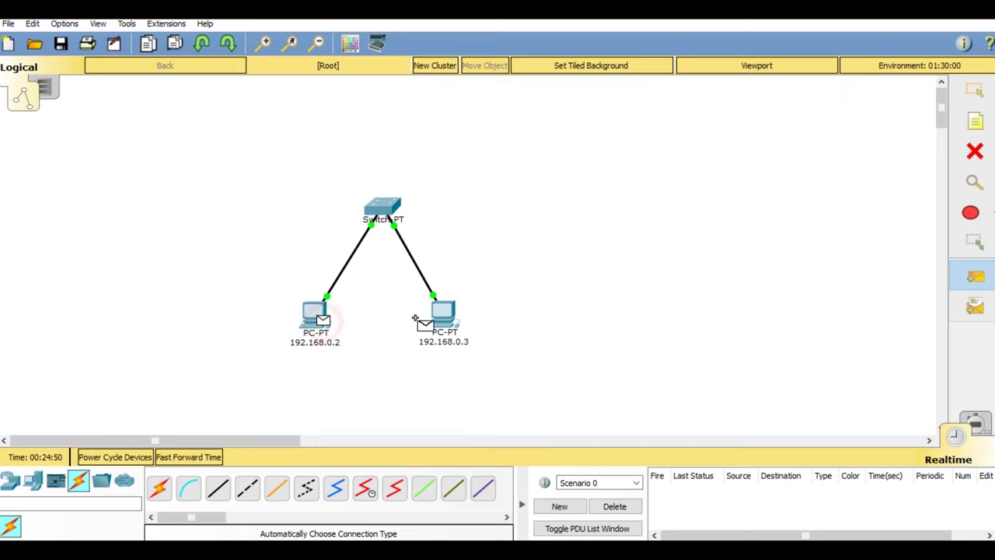
{"action": "left_click", "coordinate": [443, 318]}
{"action": "left_click", "coordinate": [974, 276]}
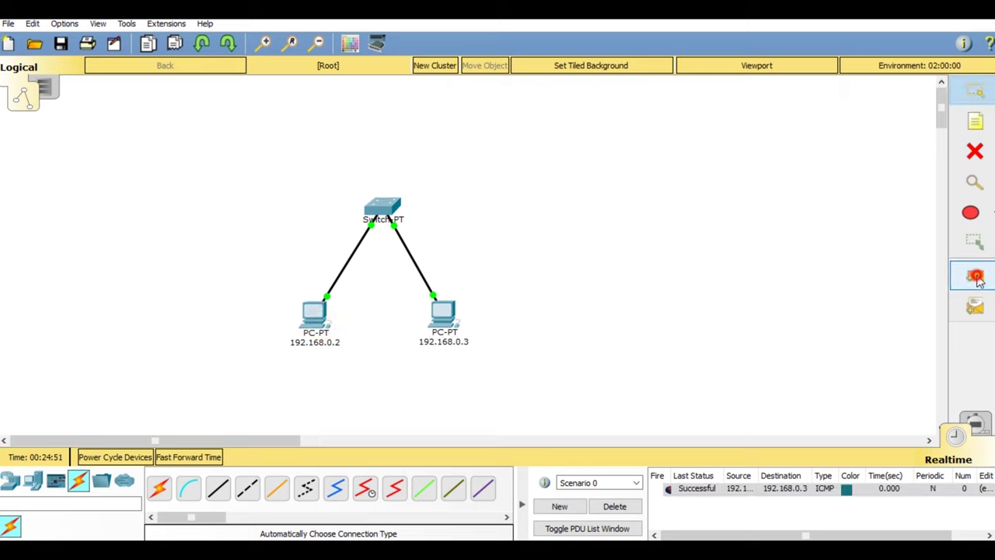
{"action": "left_click", "coordinate": [455, 315]}
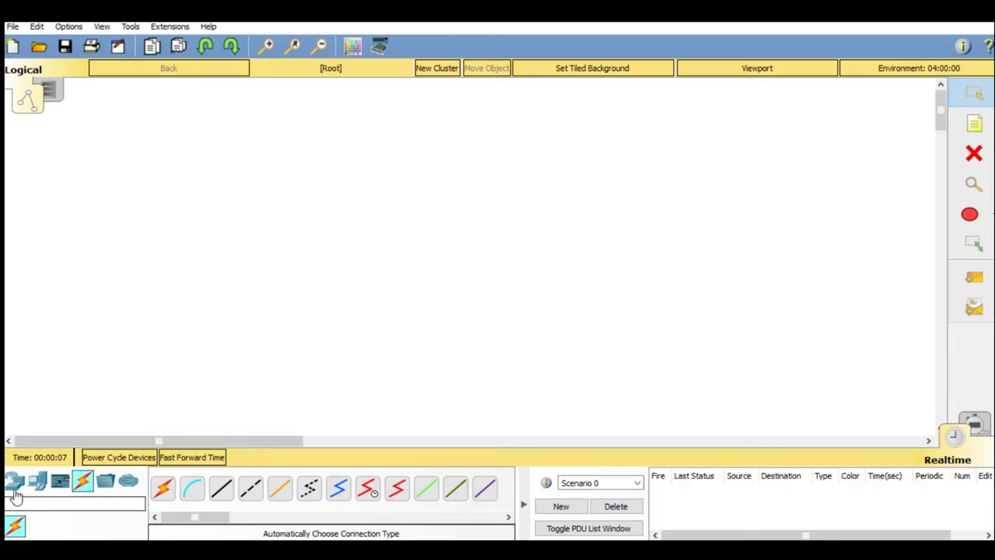
Place a Generic switch, Switch0, from Network Devices > Switches in the upper middle of the canvas.
{"action": "left_click", "coordinate": [123, 328]}
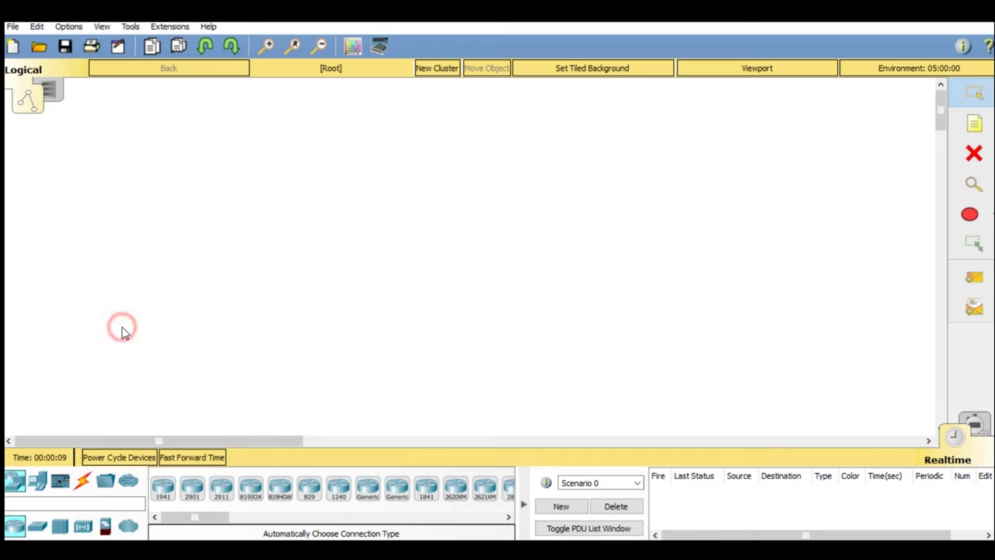
{"action": "left_click", "coordinate": [17, 483]}
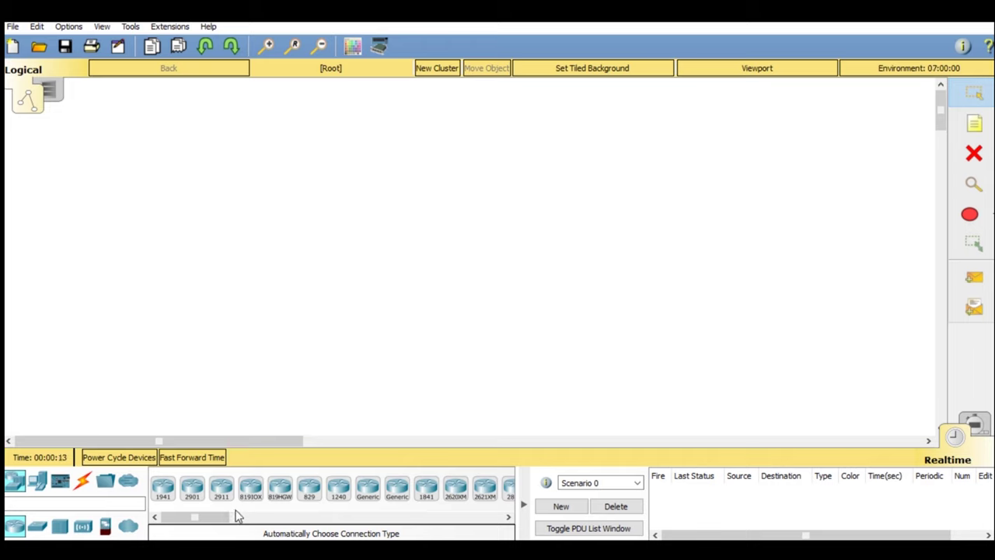
{"action": "left_click", "coordinate": [34, 528]}
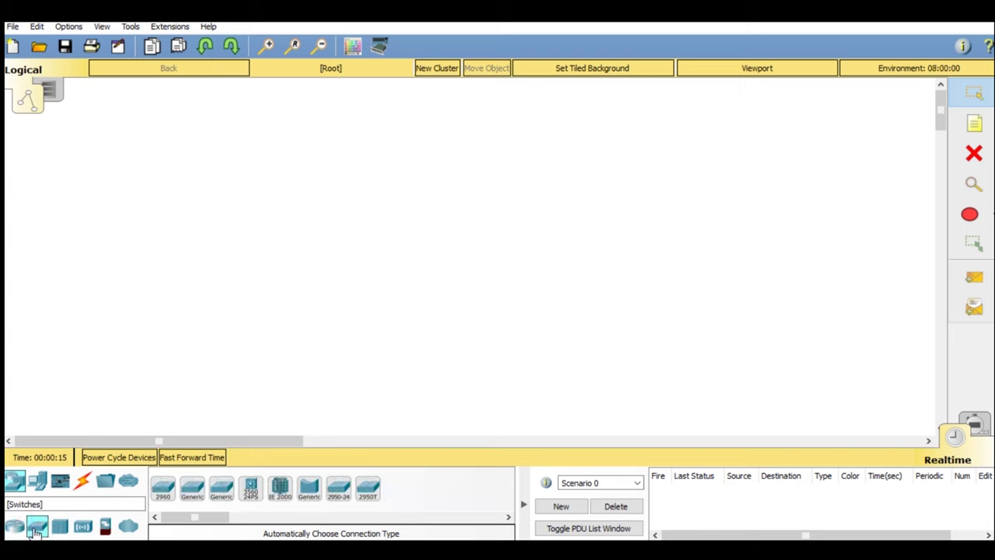
{"action": "left_click", "coordinate": [192, 489]}
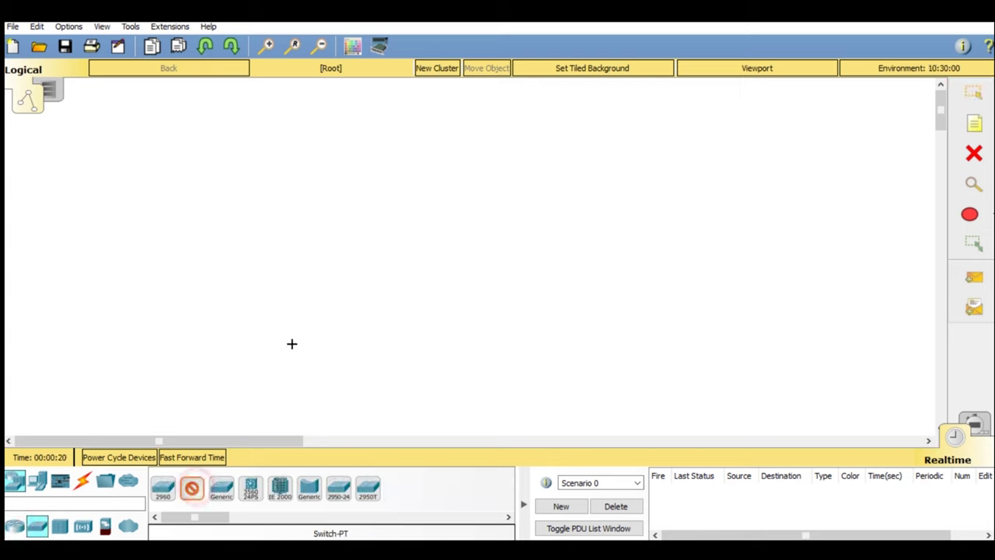
{"action": "left_click", "coordinate": [467, 192]}
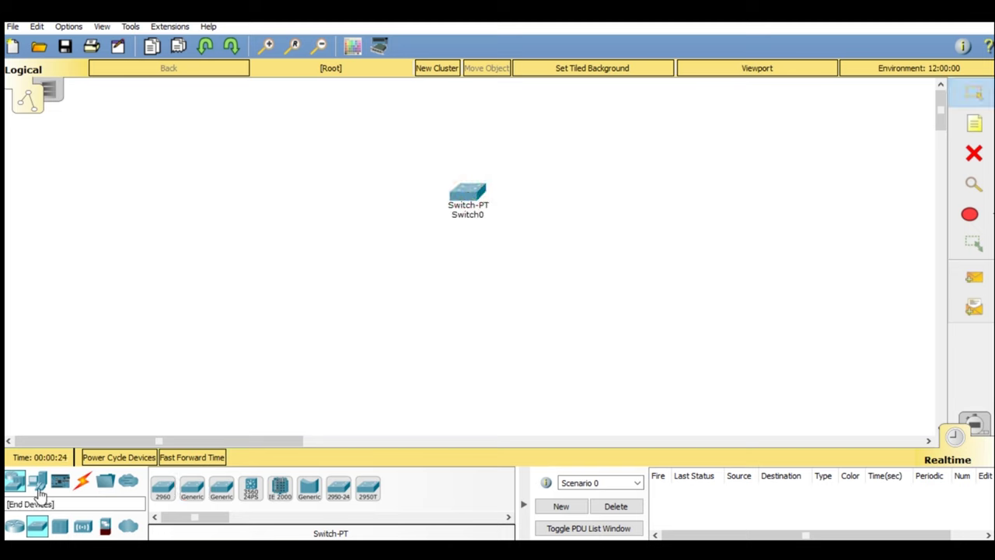
Place three Generic PCs, PC0, PC1 and PC2, at the lower left, bottom centre and lower right.
{"action": "left_click", "coordinate": [38, 489]}
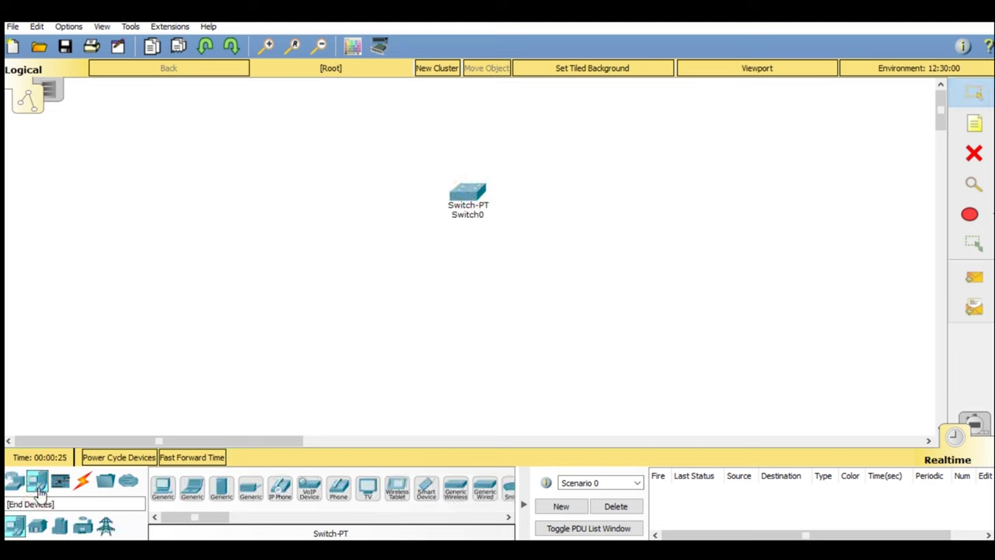
{"action": "left_click", "coordinate": [164, 493]}
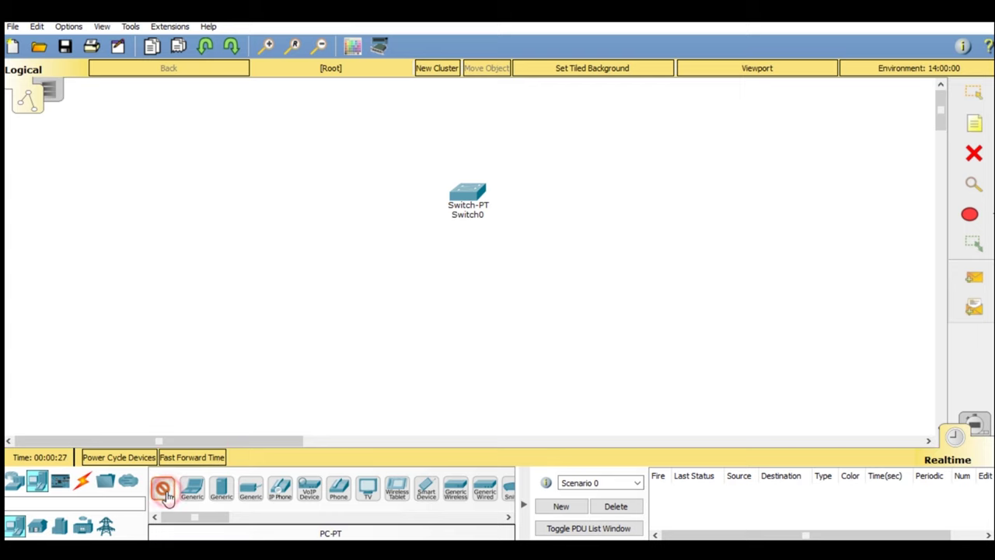
{"action": "left_click", "coordinate": [277, 391]}
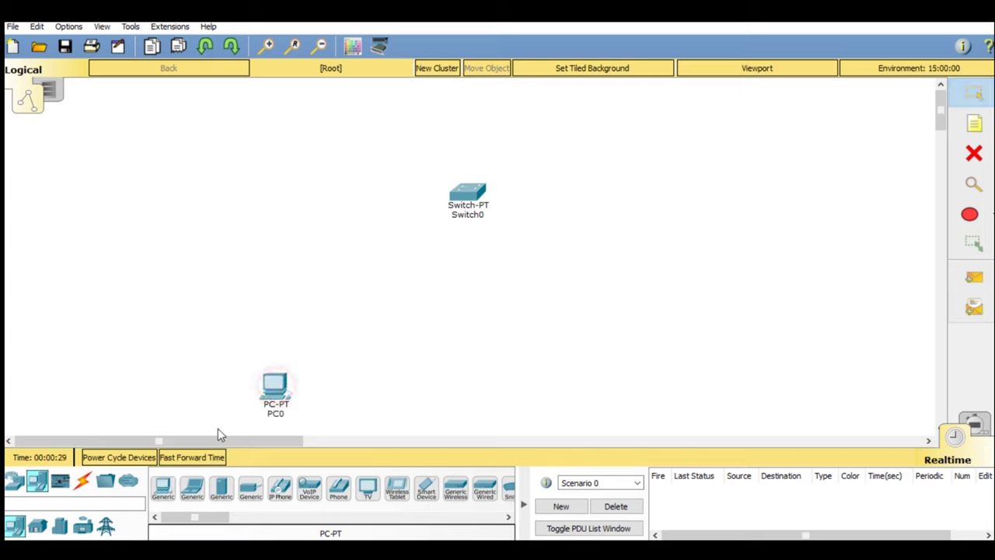
{"action": "left_click", "coordinate": [164, 489]}
{"action": "left_click", "coordinate": [458, 388]}
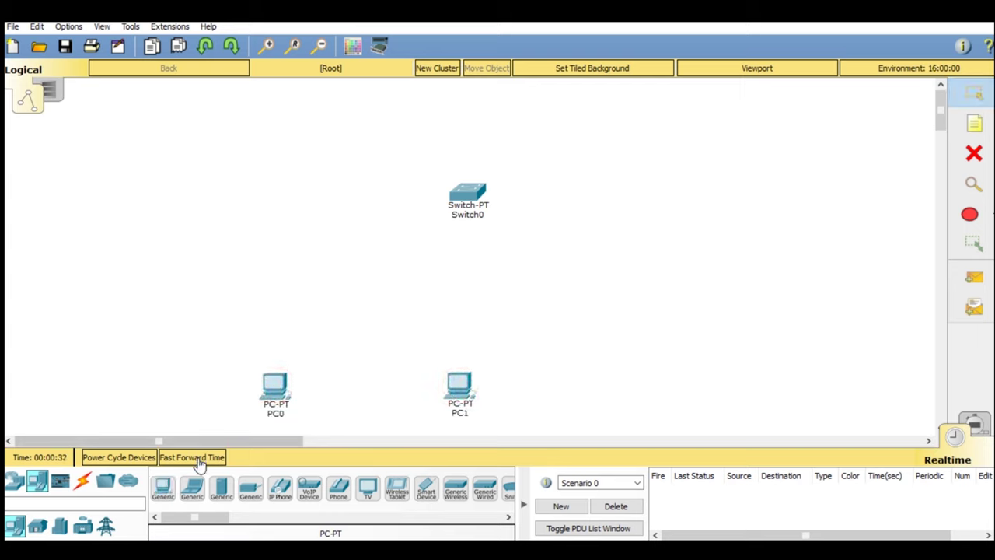
{"action": "left_click", "coordinate": [164, 490]}
{"action": "left_click", "coordinate": [662, 379]}
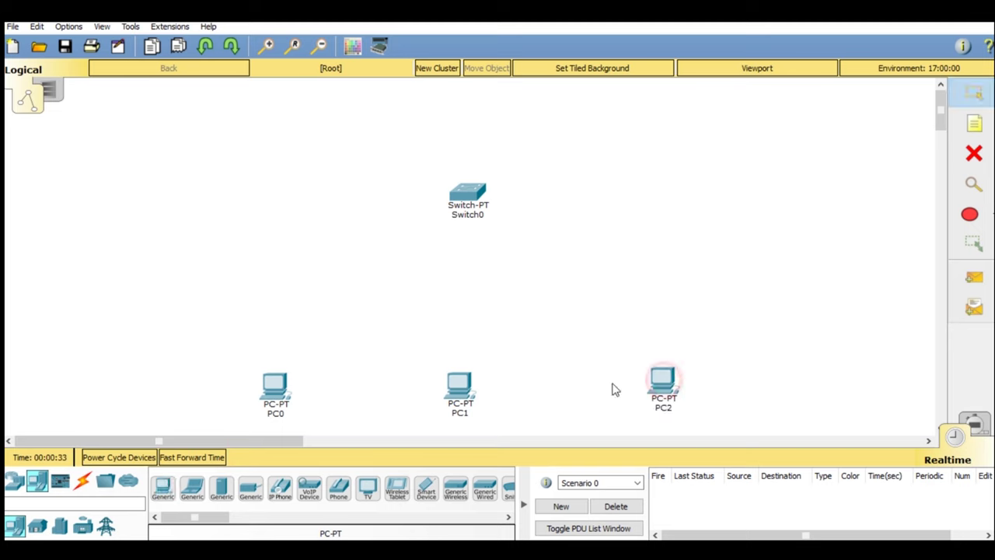
{"action": "left_click", "coordinate": [82, 483]}
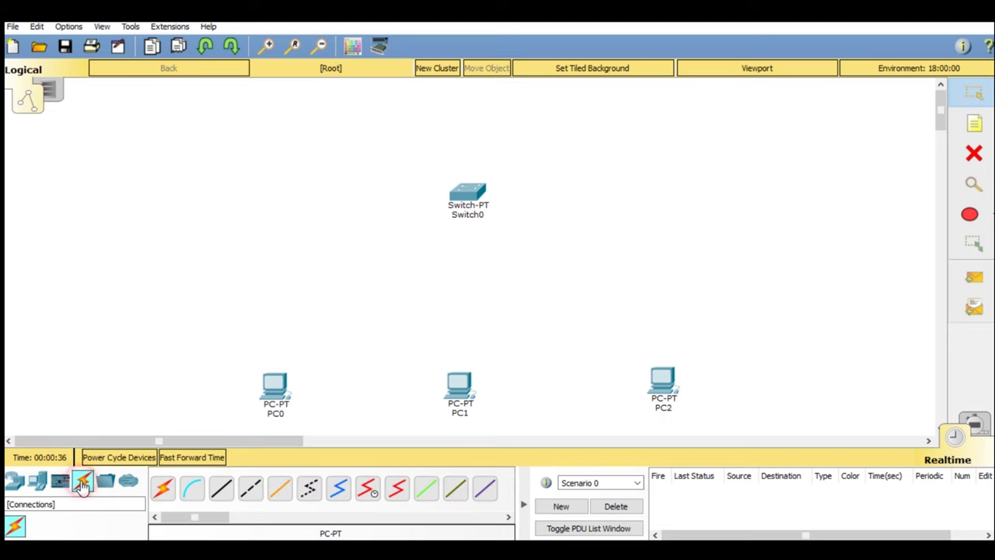
Connect PC0, PC1 and PC2 to Switch0 with automatically chosen cables.
{"action": "left_click", "coordinate": [163, 491]}
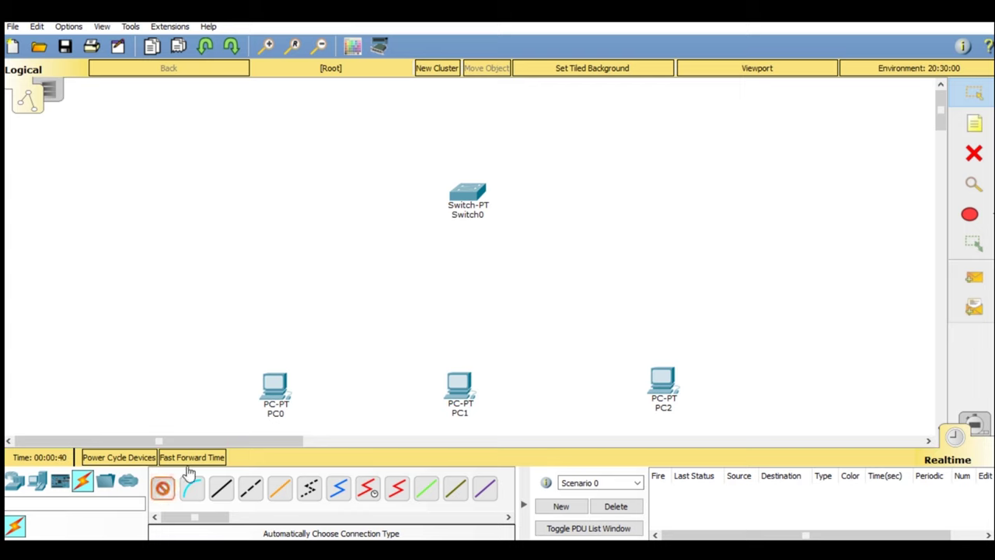
{"action": "mouse_move", "coordinate": [284, 396]}
{"action": "left_click", "coordinate": [273, 393]}
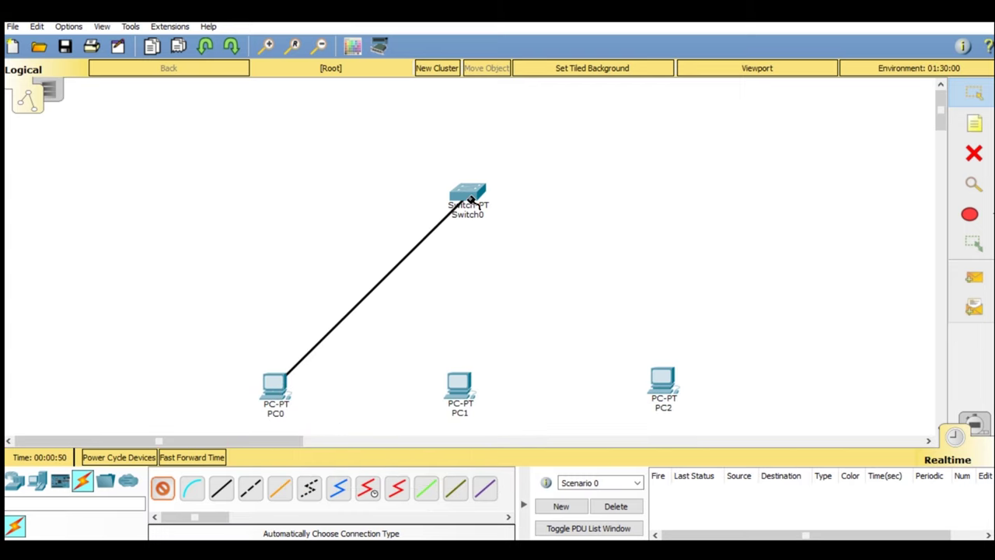
{"action": "left_click", "coordinate": [469, 196]}
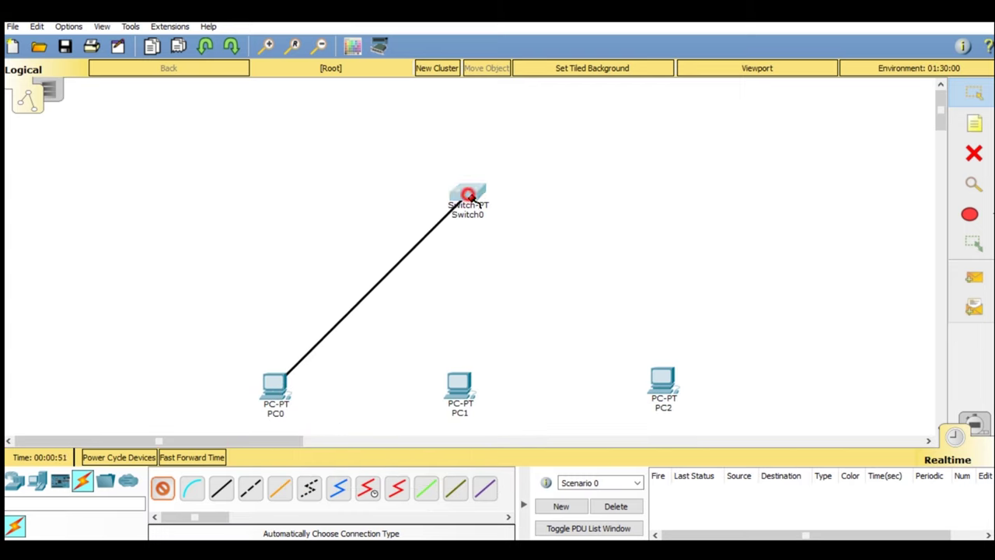
{"action": "left_click", "coordinate": [165, 487]}
{"action": "left_click", "coordinate": [466, 395]}
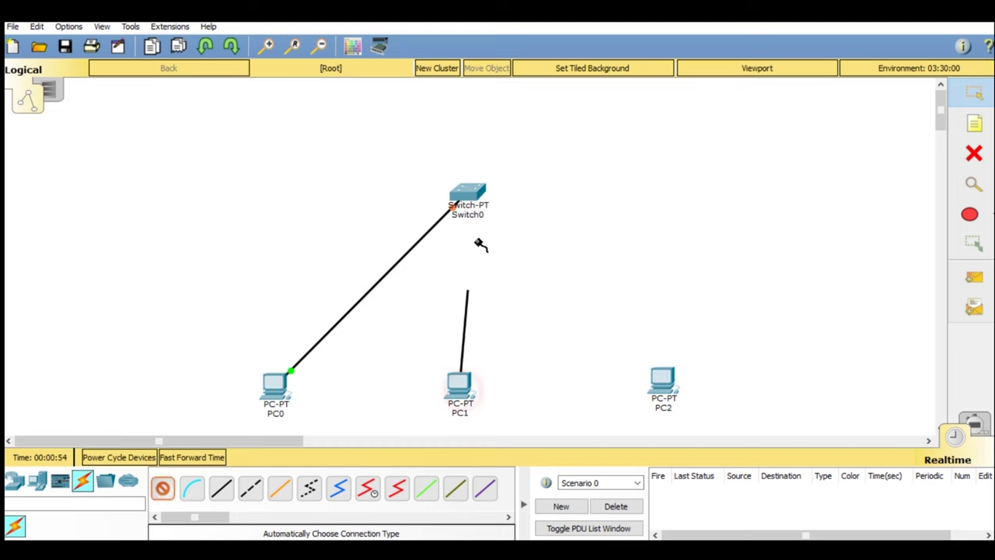
{"action": "left_click", "coordinate": [470, 201]}
{"action": "left_click", "coordinate": [165, 487]}
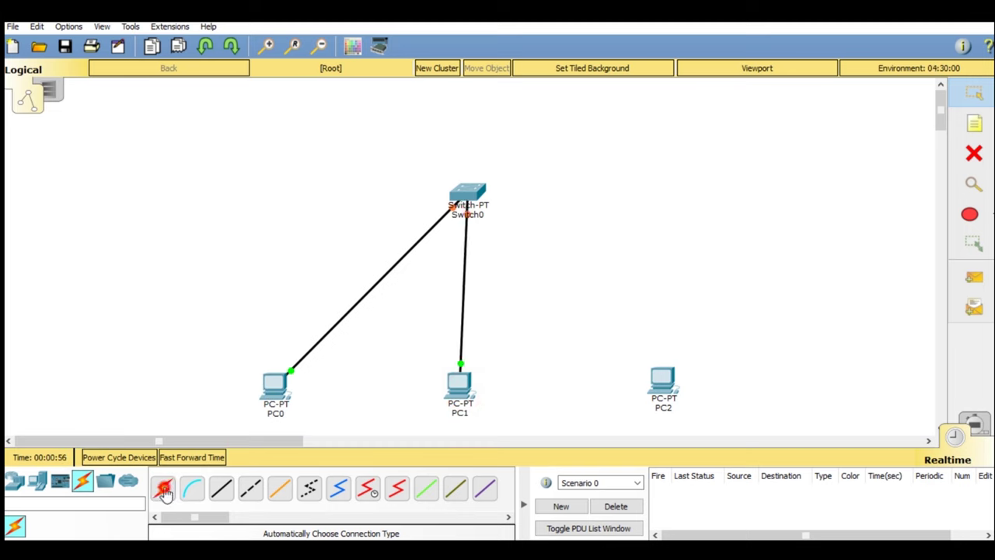
{"action": "left_click", "coordinate": [660, 381]}
{"action": "left_click", "coordinate": [469, 201]}
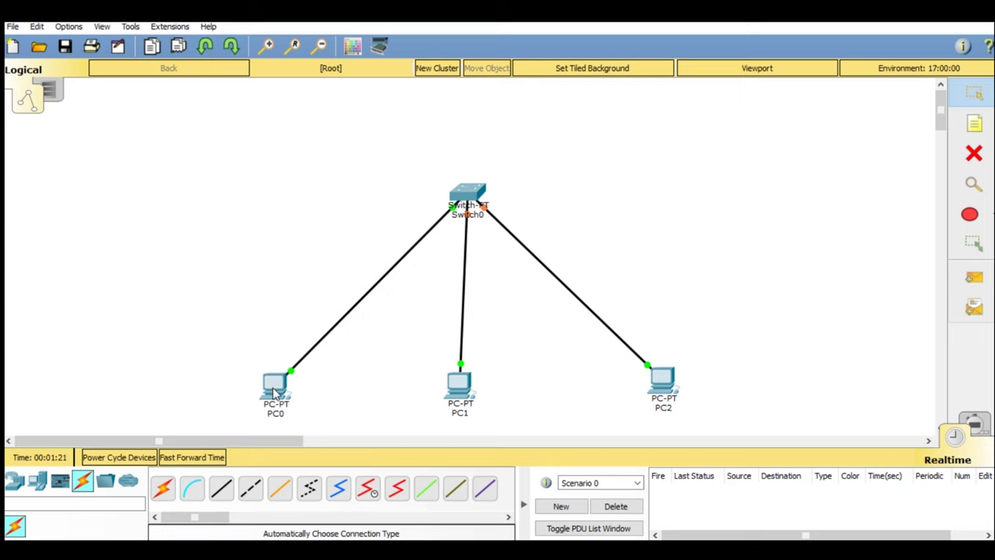
{"action": "mouse_move", "coordinate": [274, 393]}
Set PC0's IP address to 192.168.0.1 and auto-fill the 255.255.255.0 mask.
{"action": "left_click", "coordinate": [276, 386]}
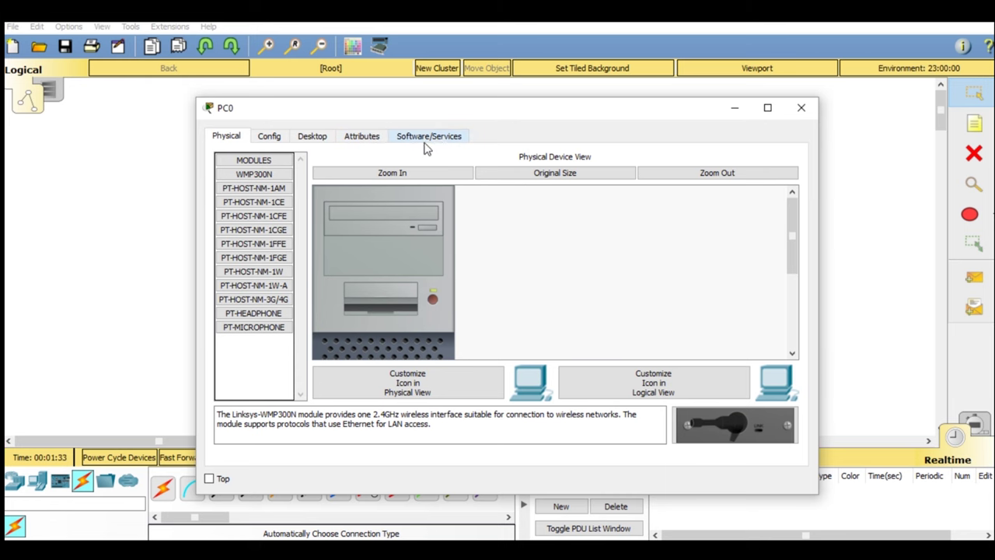
{"action": "left_click", "coordinate": [312, 138]}
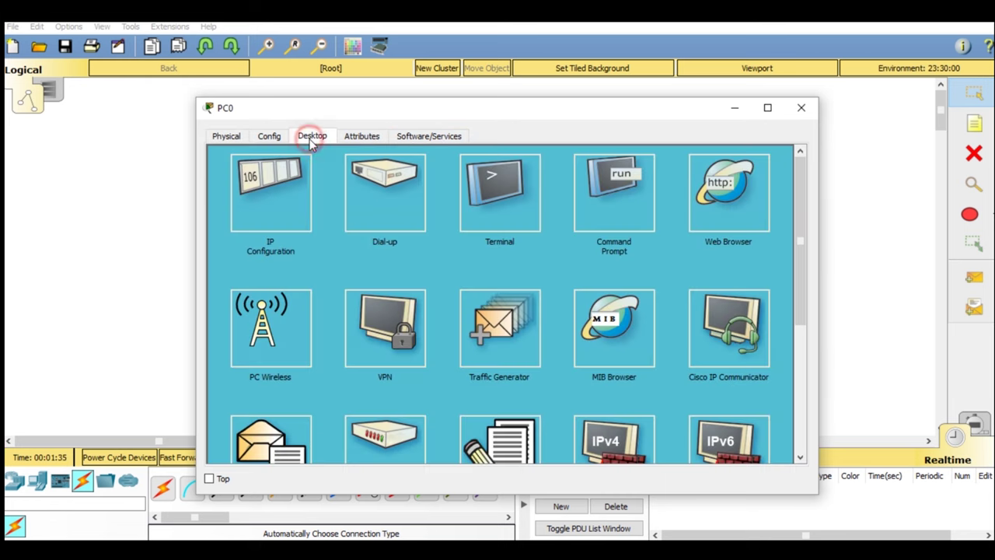
{"action": "left_click", "coordinate": [285, 201]}
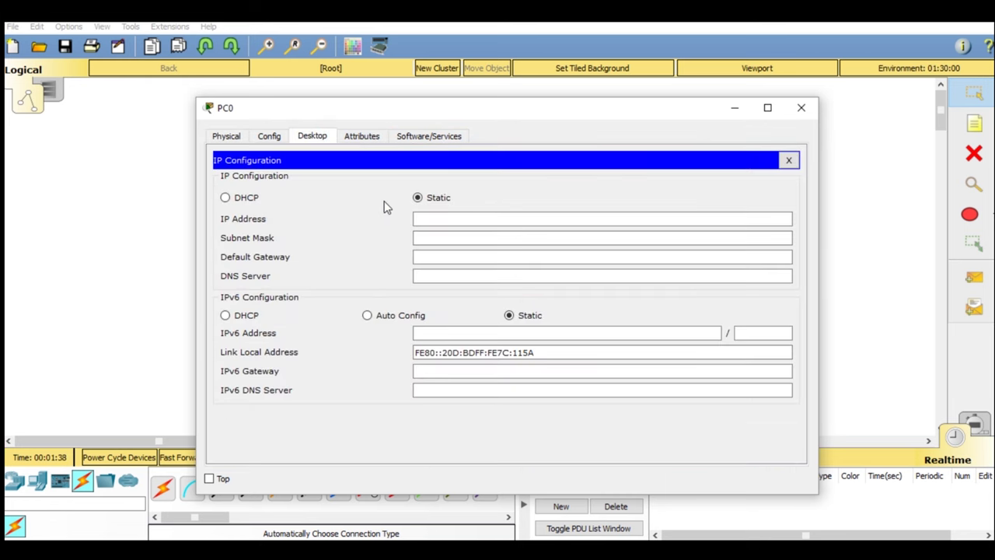
{"action": "left_click", "coordinate": [443, 220]}
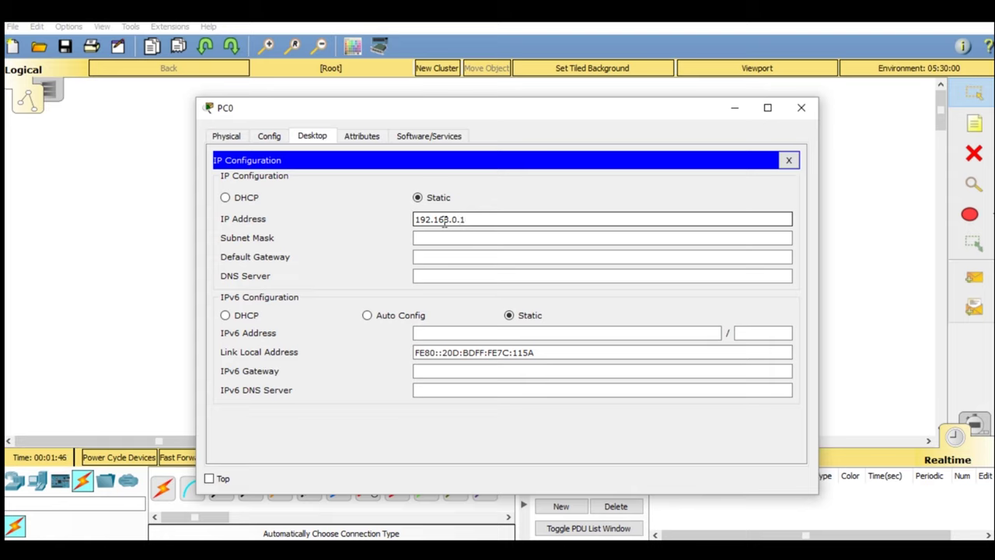
{"action": "key", "text": "Tab"}
Close PC0's window, then give PC1 the static IP address 192.168.0.3.
{"action": "left_click", "coordinate": [815, 113]}
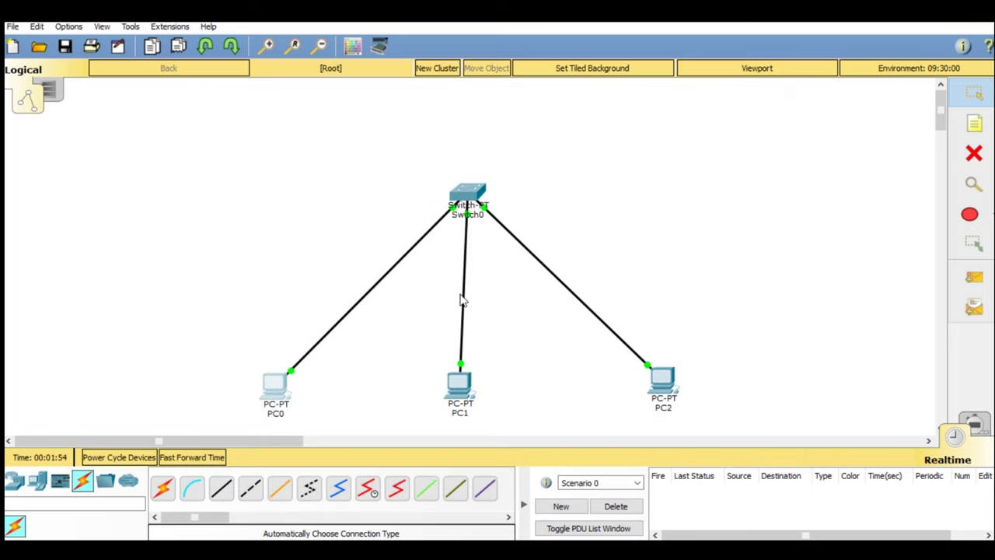
{"action": "left_click", "coordinate": [479, 368]}
{"action": "mouse_move", "coordinate": [470, 396]}
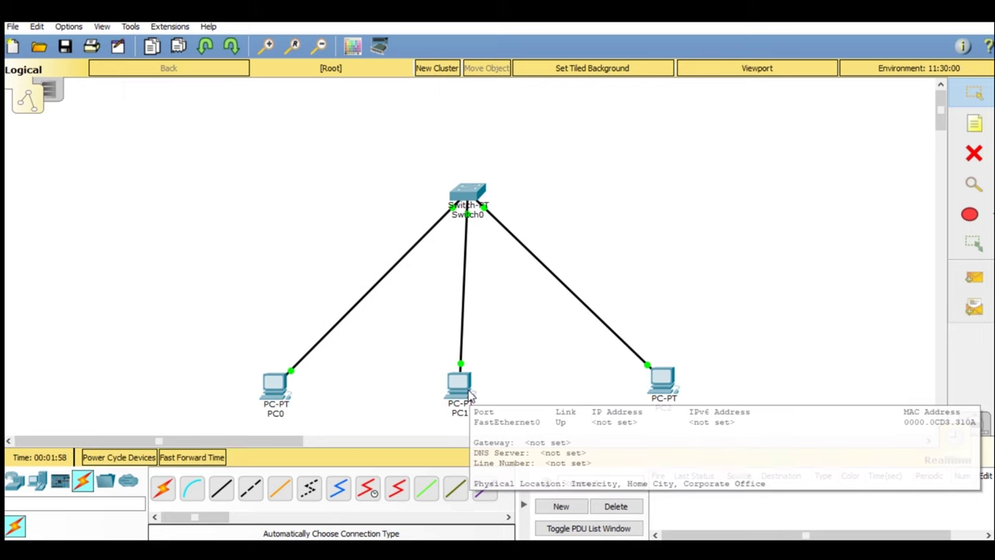
{"action": "left_click", "coordinate": [469, 394]}
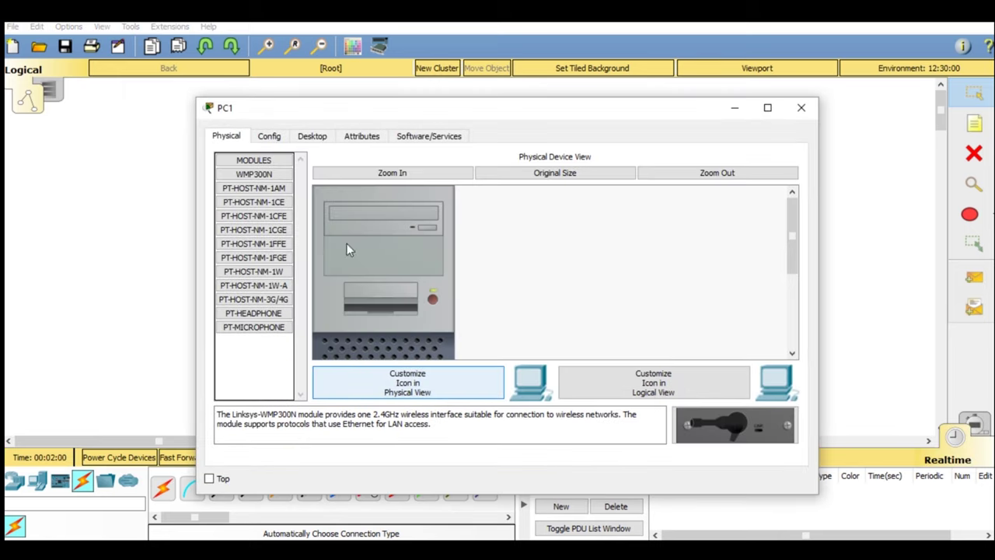
{"action": "left_click", "coordinate": [311, 144]}
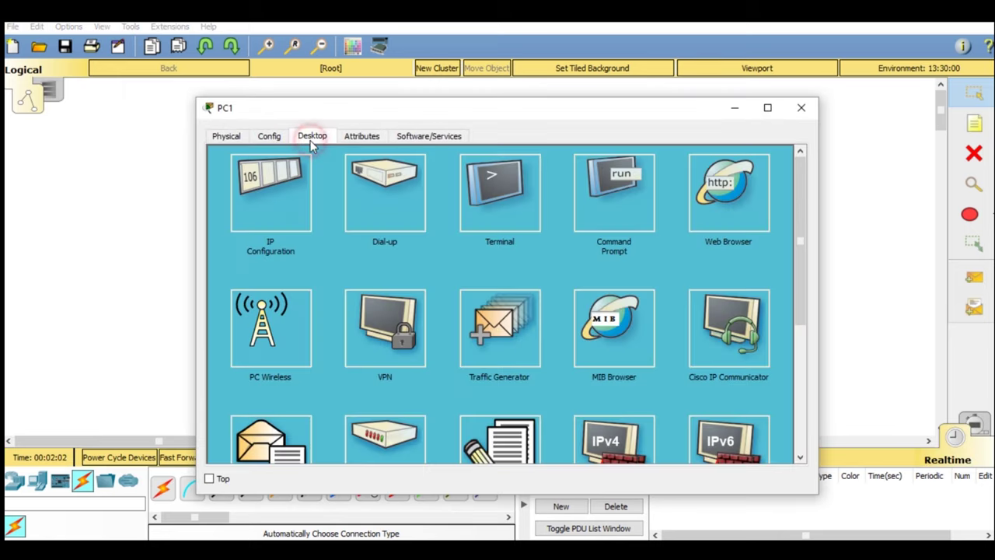
{"action": "left_click", "coordinate": [280, 183]}
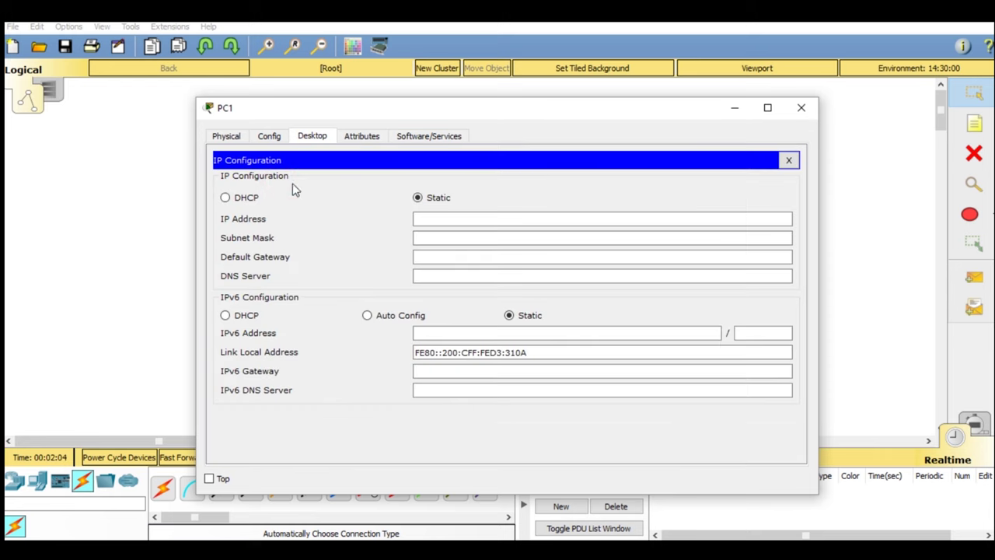
{"action": "left_click", "coordinate": [459, 221]}
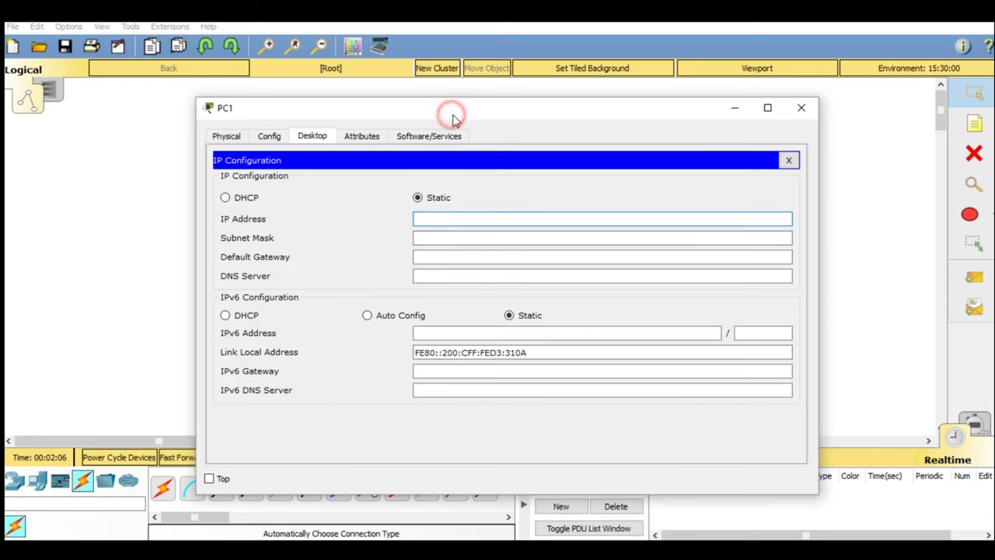
{"action": "left_click_drag", "start_coordinate": [451, 116], "coordinate": [630, 132]}
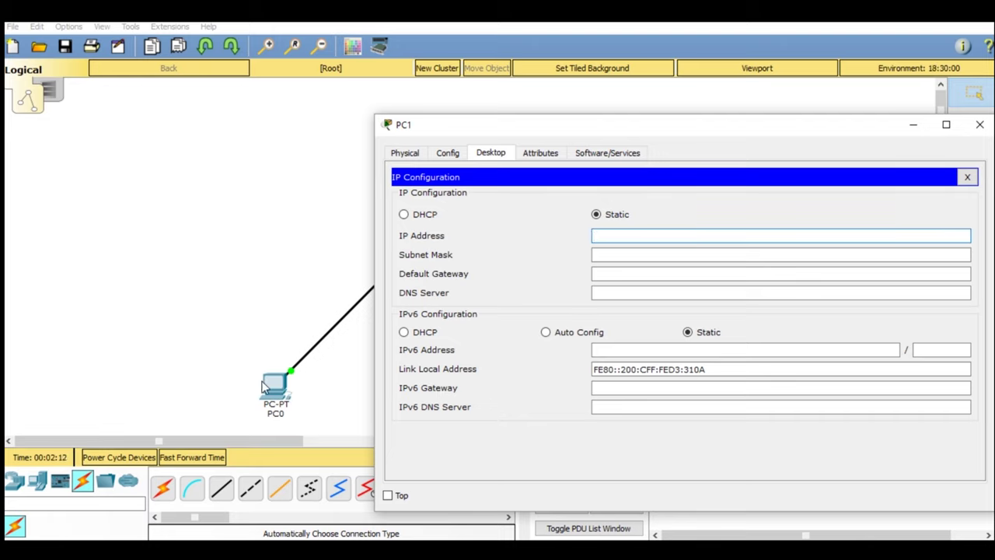
{"action": "left_click", "coordinate": [641, 235]}
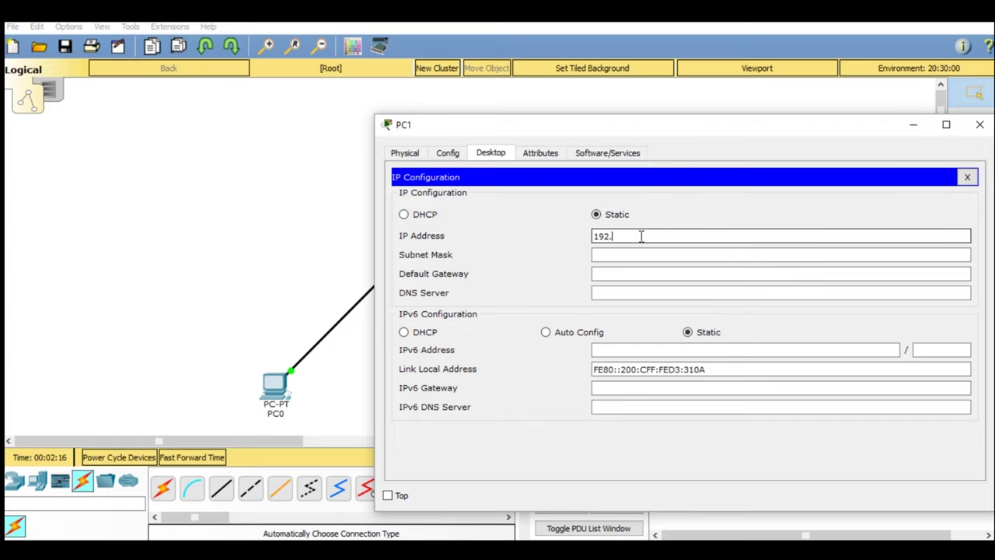
{"action": "left_click", "coordinate": [979, 125]}
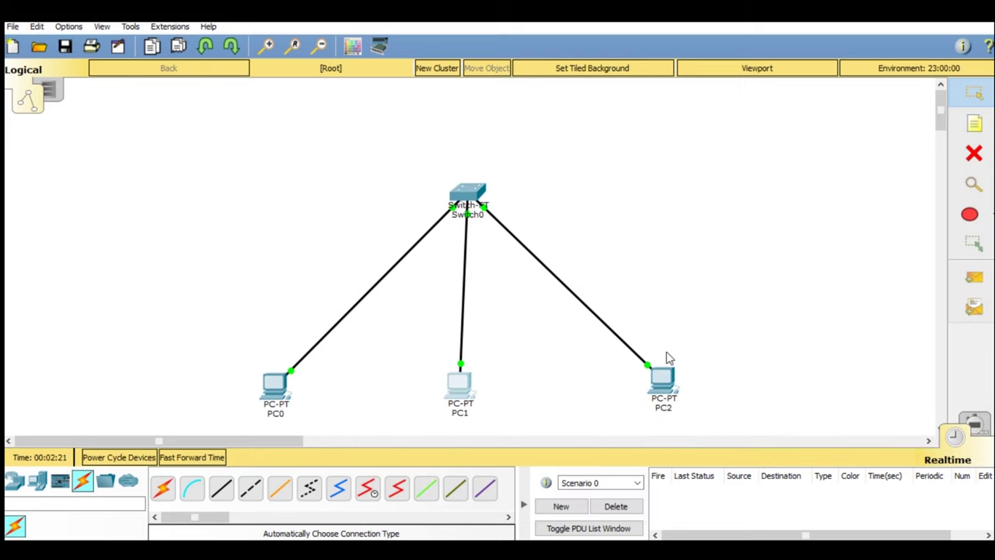
Set PC2's IP address to 192.168.0.4 with auto-filled mask 255.255.255.0.
{"action": "left_click", "coordinate": [670, 384]}
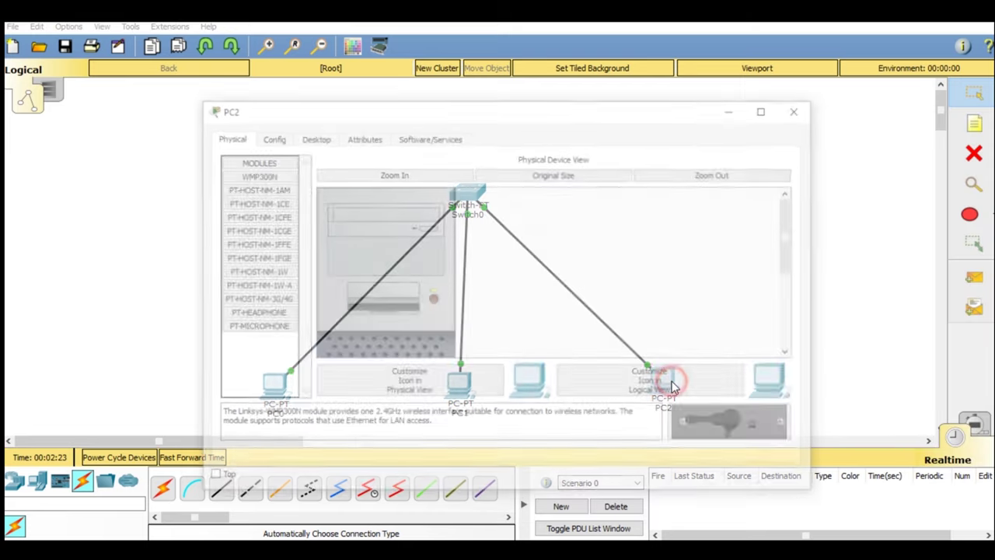
{"action": "left_click", "coordinate": [310, 137]}
{"action": "left_click", "coordinate": [278, 213]}
{"action": "left_click", "coordinate": [515, 220]}
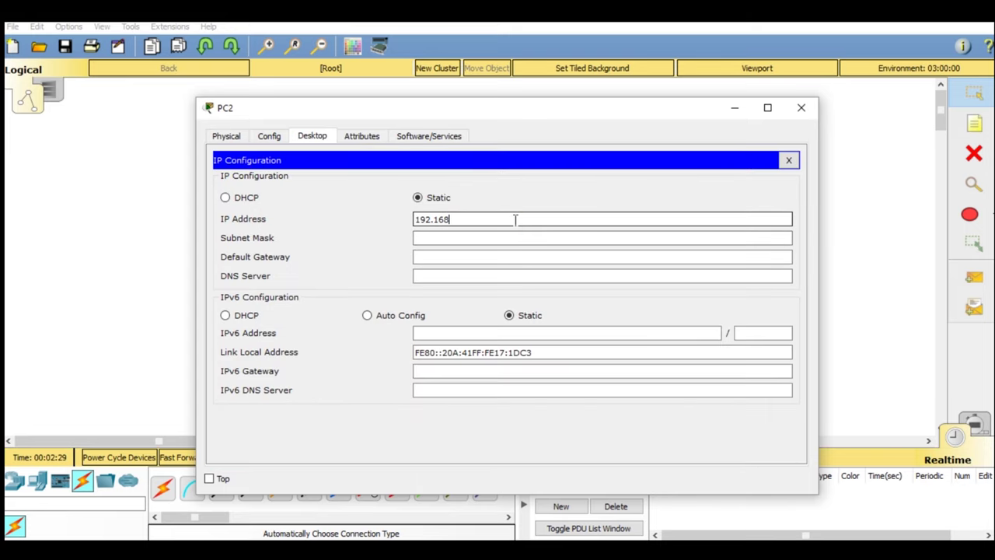
{"action": "type", "text": "192.168.0.4"}
{"action": "key", "text": "Tab"}
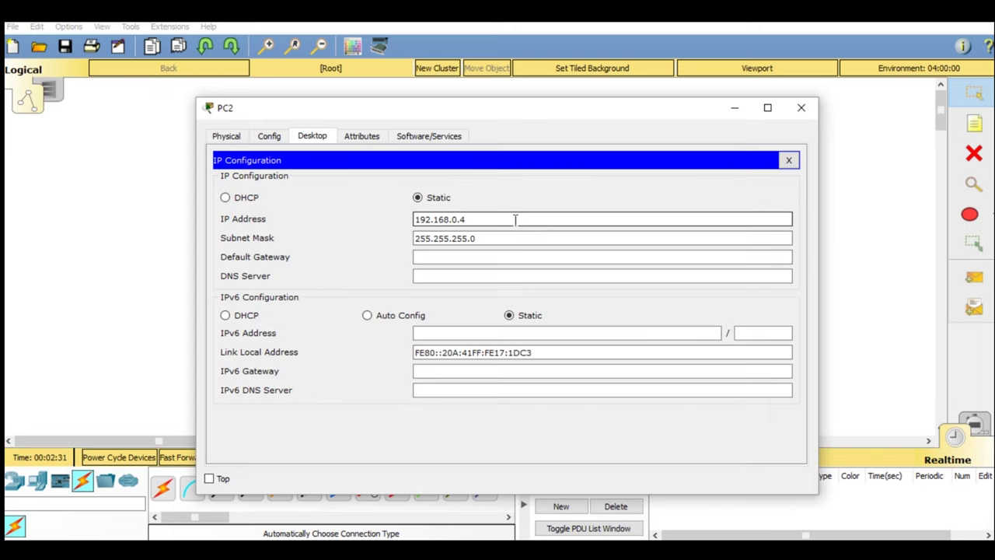
{"action": "left_click", "coordinate": [800, 109]}
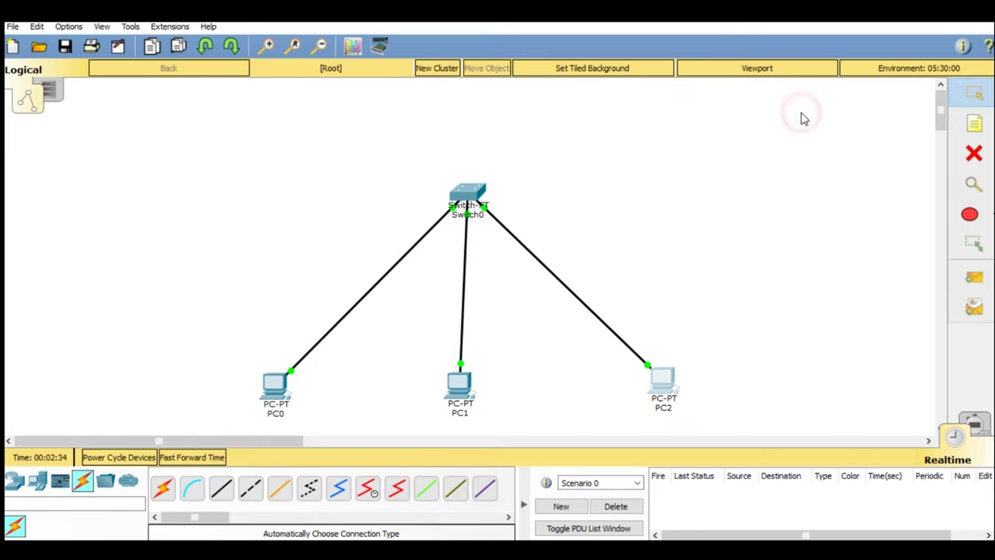
Reopen PC1's IP Configuration to confirm it holds 192.168.0.3.
{"action": "left_click", "coordinate": [471, 389]}
{"action": "left_click", "coordinate": [305, 200]}
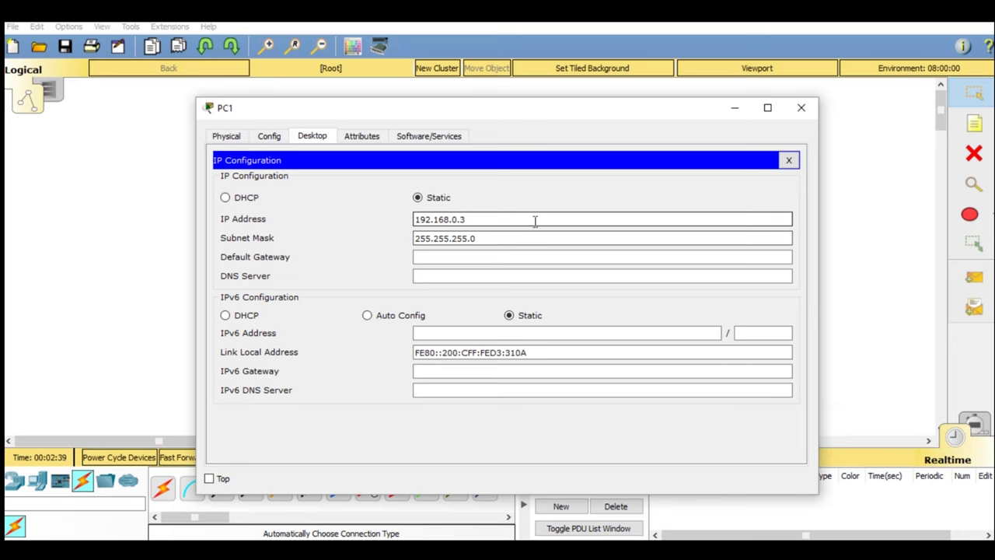
{"action": "left_click", "coordinate": [801, 107]}
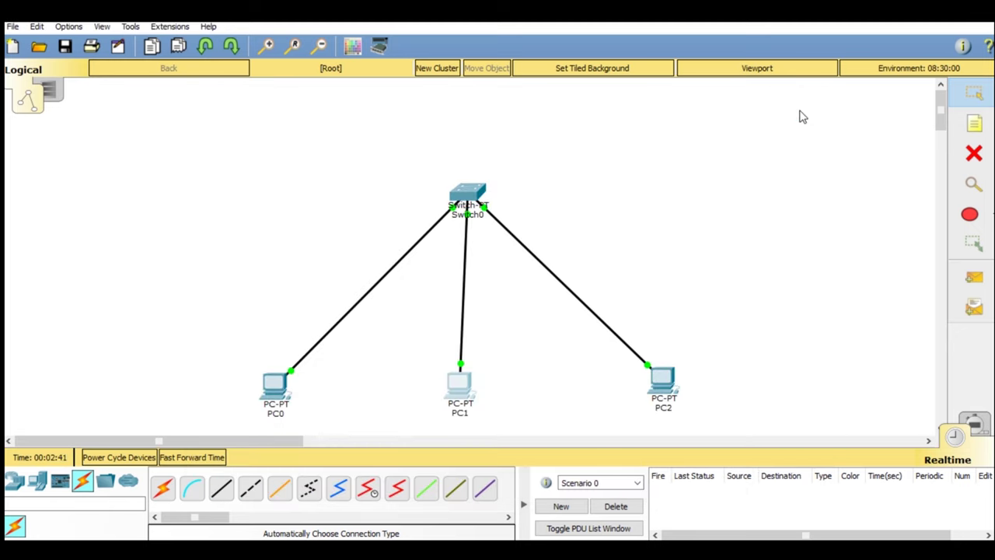
Send simple PDU pings from PC0 to PC2 and from PC1 to PC2.
{"action": "left_click", "coordinate": [649, 208]}
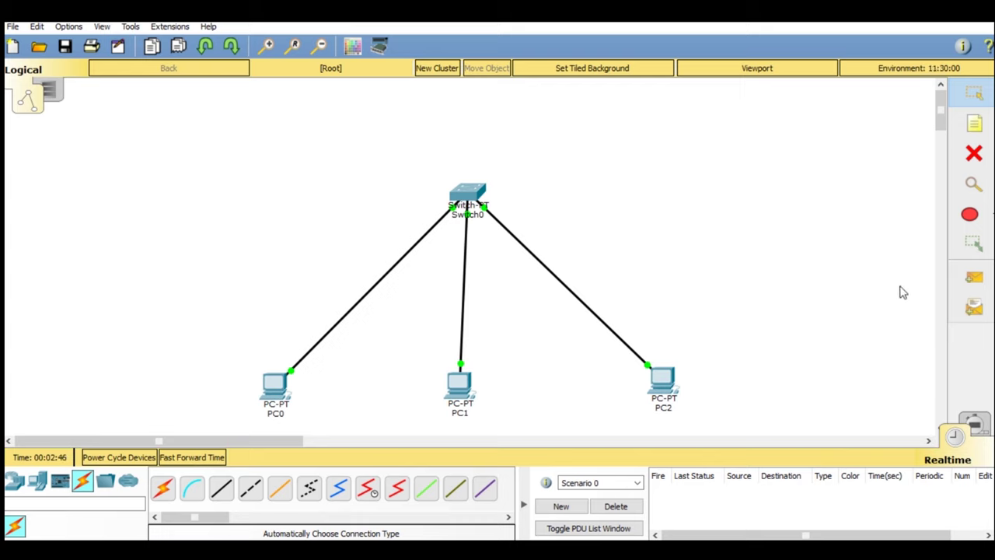
{"action": "left_click", "coordinate": [956, 285]}
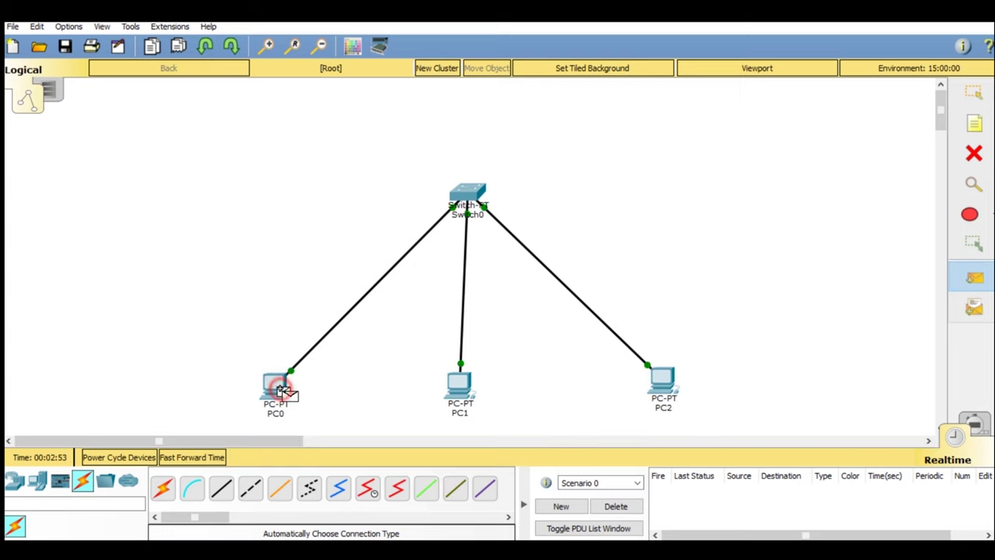
{"action": "left_click", "coordinate": [274, 387]}
{"action": "left_click", "coordinate": [666, 382]}
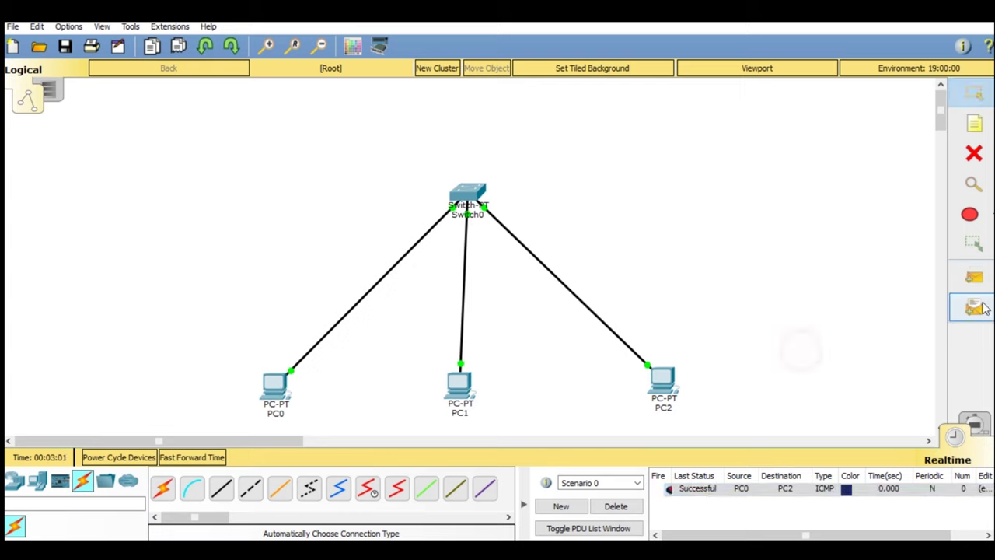
{"action": "left_click", "coordinate": [980, 284]}
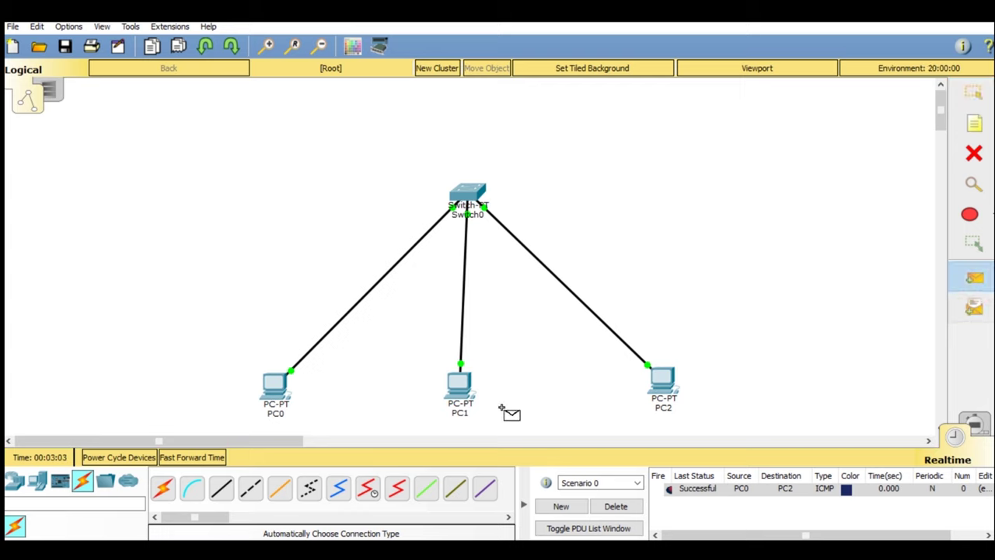
{"action": "left_click", "coordinate": [466, 395]}
{"action": "left_click", "coordinate": [642, 384]}
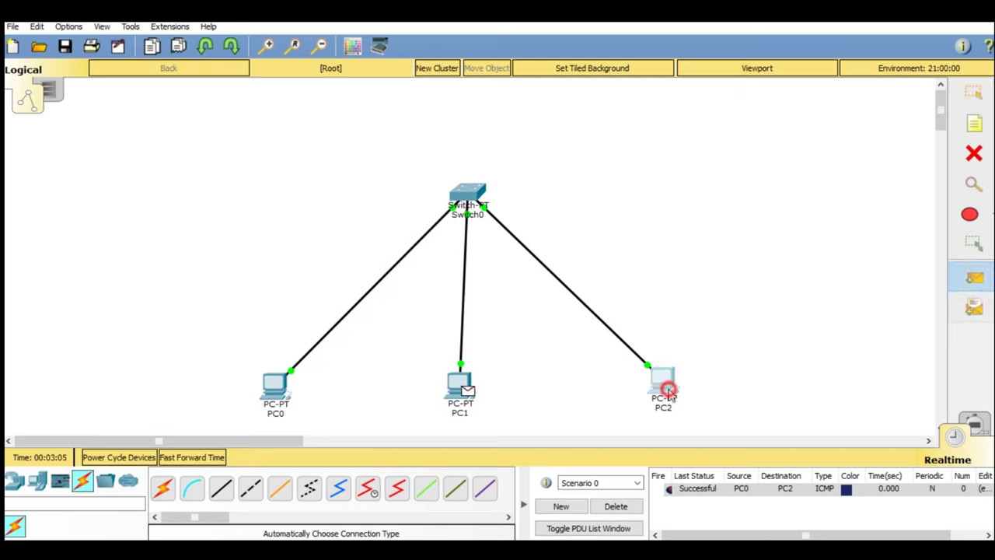
Send simple PDU pings from PC2 to PC0 and from PC2 to PC1.
{"action": "left_click", "coordinate": [985, 272]}
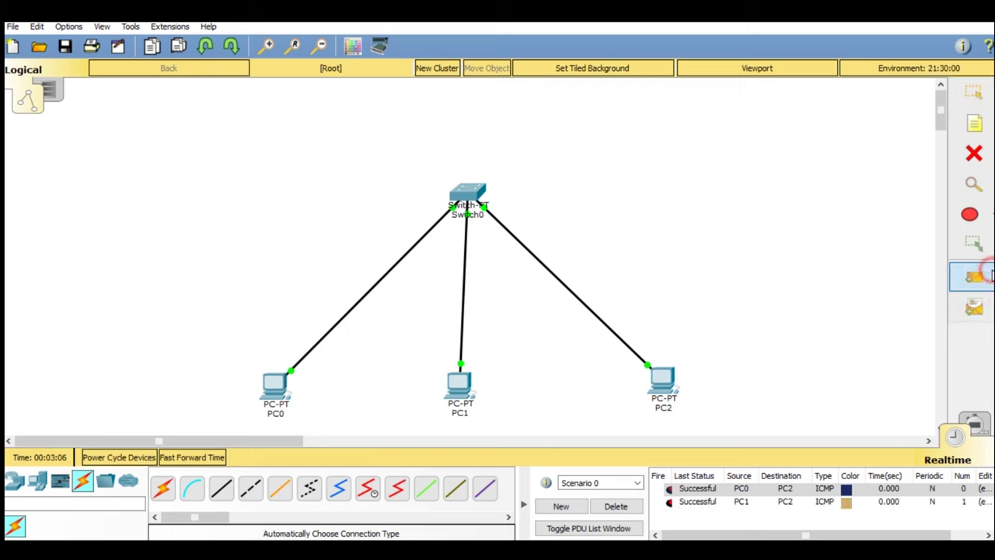
{"action": "left_click", "coordinate": [668, 379]}
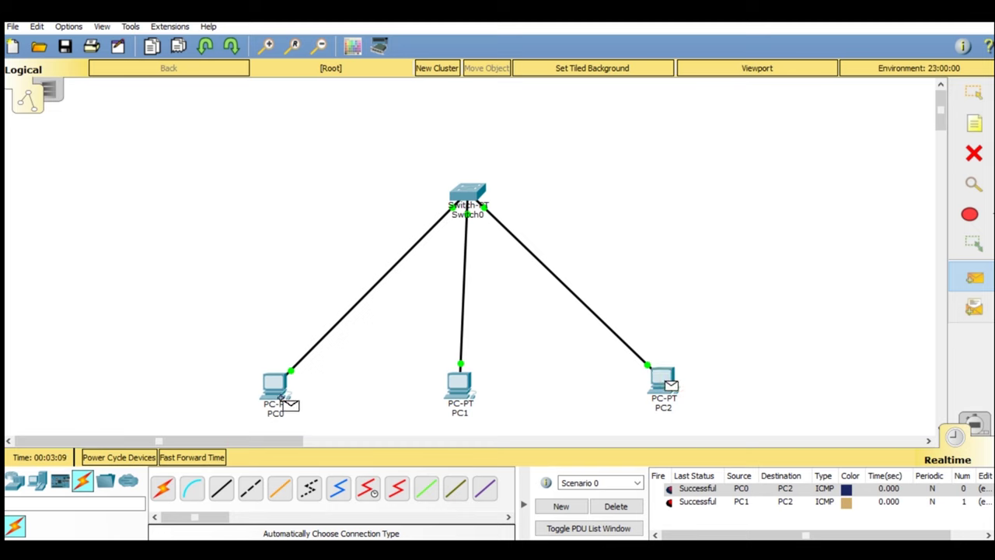
{"action": "left_click", "coordinate": [286, 397]}
{"action": "left_click", "coordinate": [970, 279]}
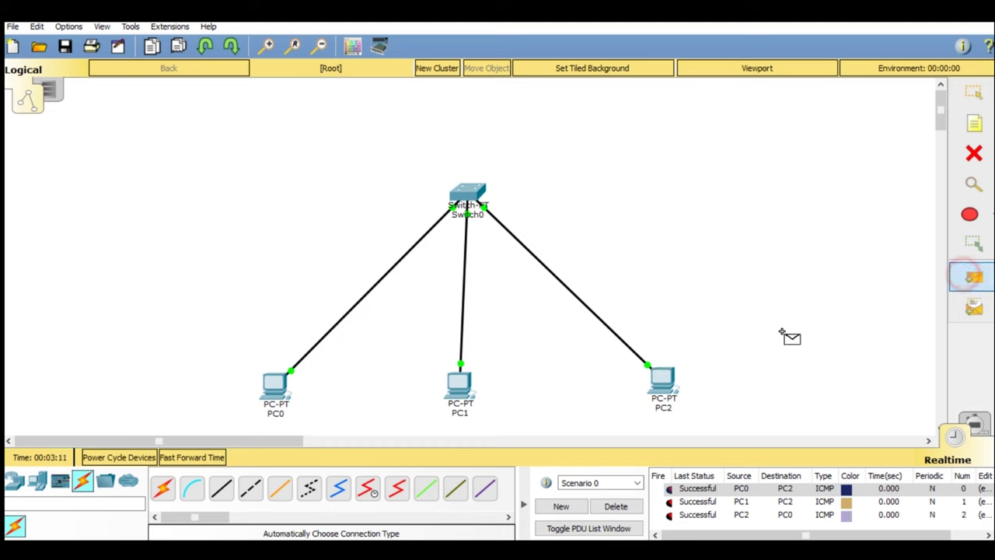
{"action": "left_click", "coordinate": [457, 389]}
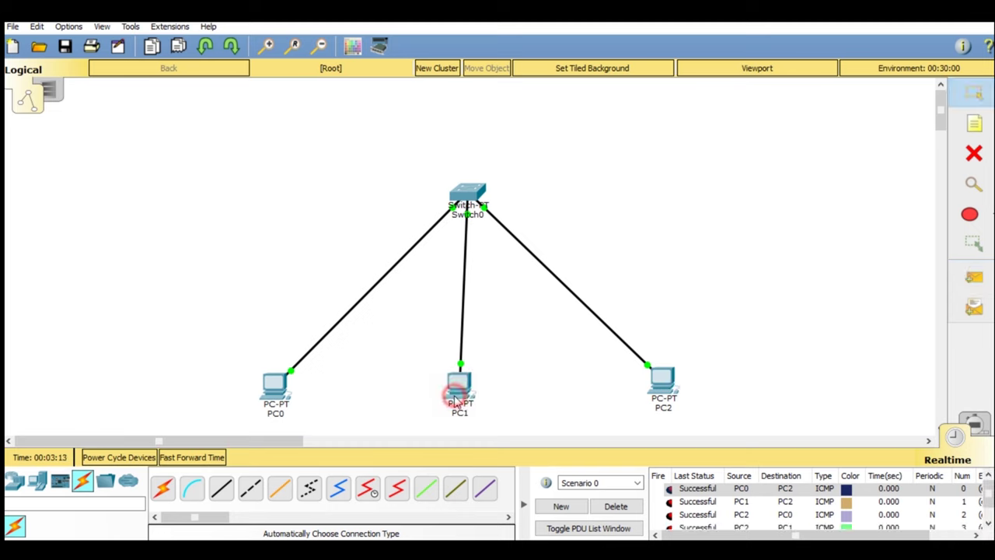
{"action": "left_click", "coordinate": [680, 273]}
{"action": "left_click", "coordinate": [988, 522]}
{"action": "left_click", "coordinate": [988, 494]}
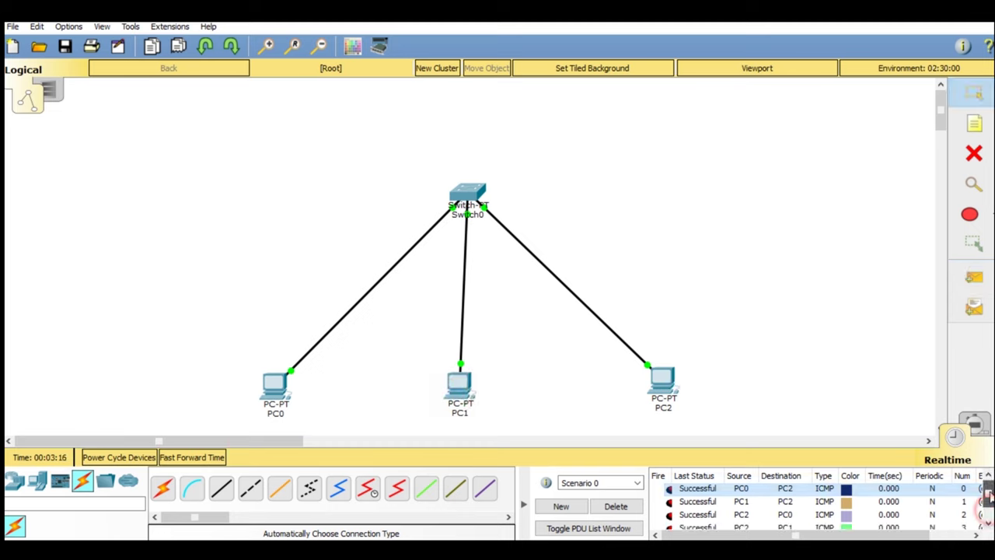
{"action": "left_click", "coordinate": [826, 374]}
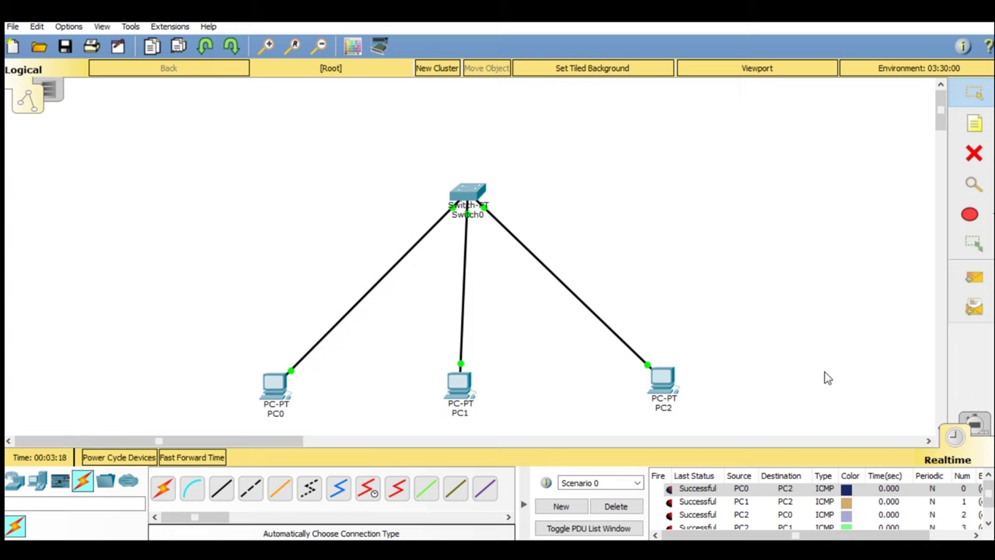